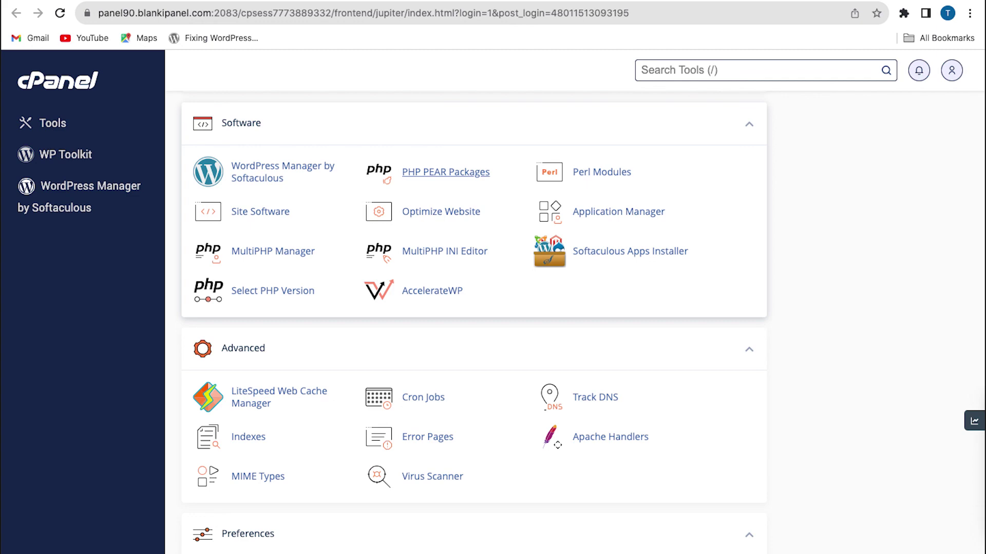
pyautogui.scroll(-1, 430, 501)
pyautogui.scroll(-8, 429, 500)
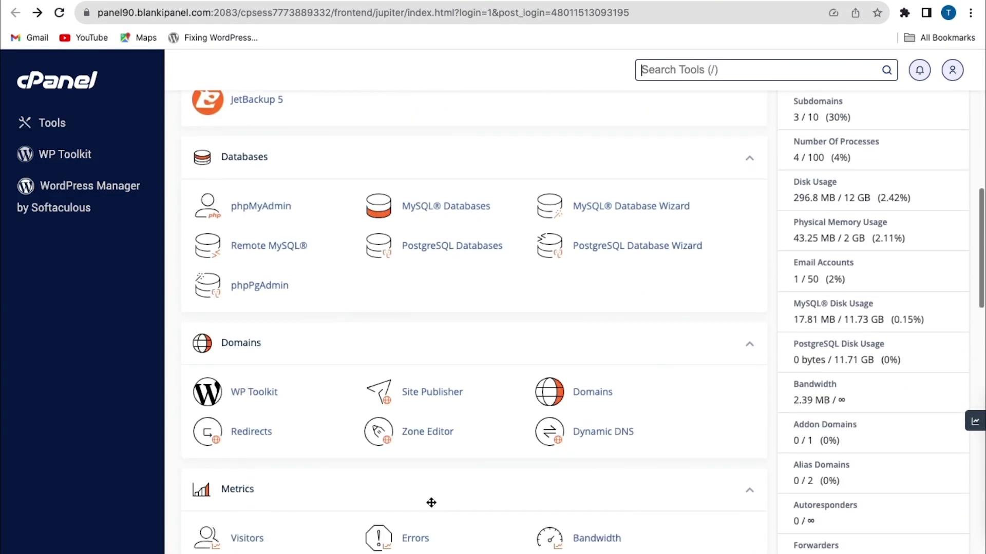
pyautogui.scroll(-2, 430, 501)
pyautogui.scroll(-3, 429, 501)
pyautogui.scroll(-2, 429, 501)
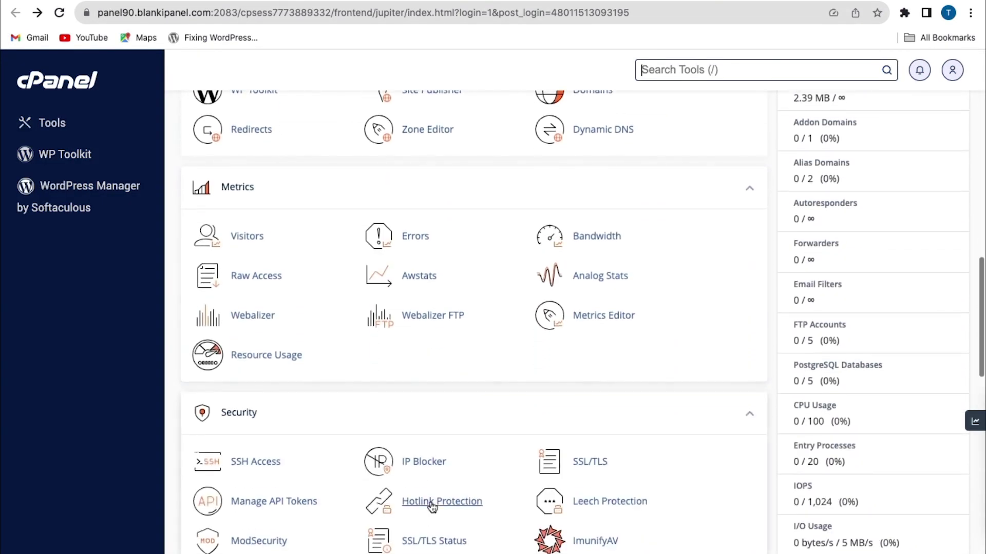
pyautogui.scroll(-4, 430, 501)
pyautogui.scroll(-2, 431, 501)
pyautogui.scroll(-2, 430, 500)
pyautogui.scroll(-4, 431, 503)
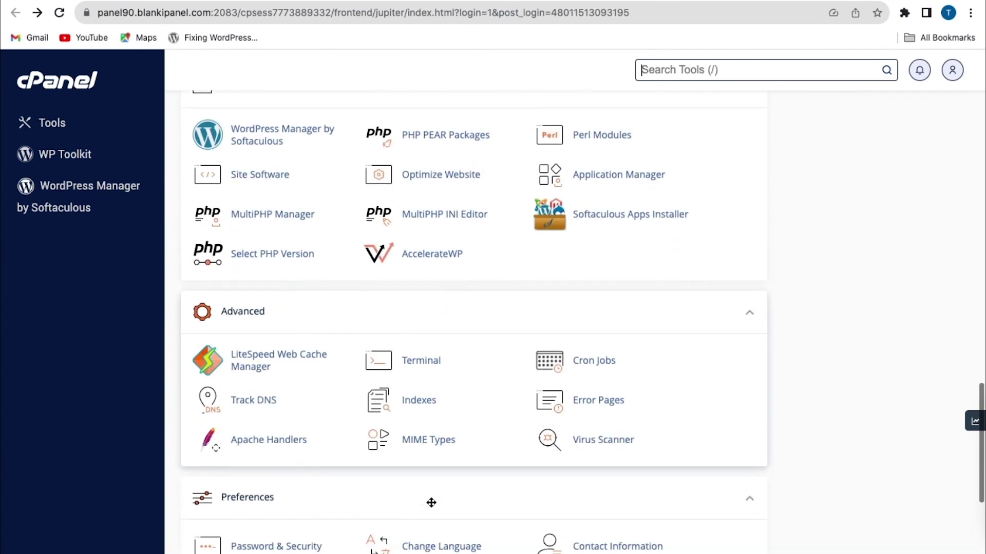
pyautogui.scroll(-1, 430, 503)
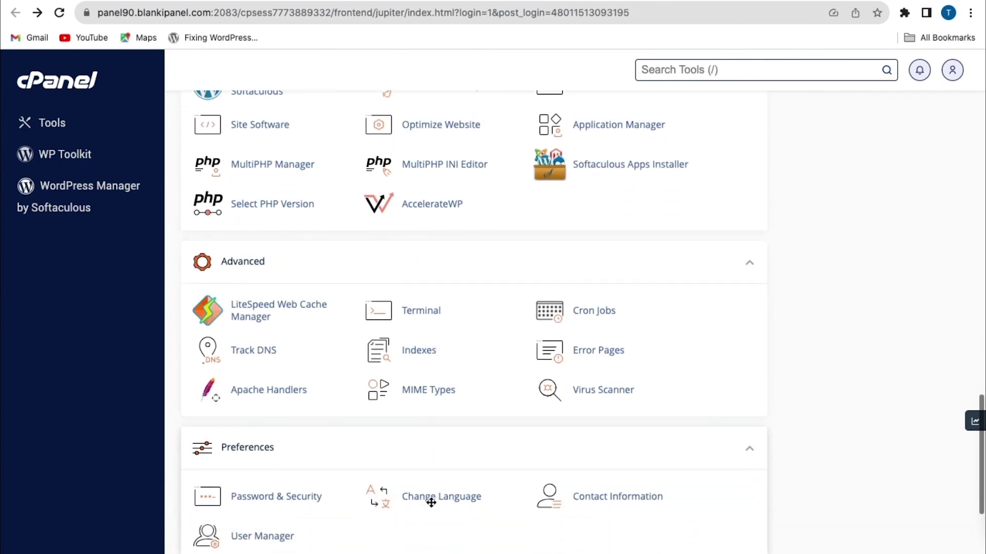
# Launch Terminal from the Advanced section, bringing up its command-line access caution
pyautogui.click(427, 314)
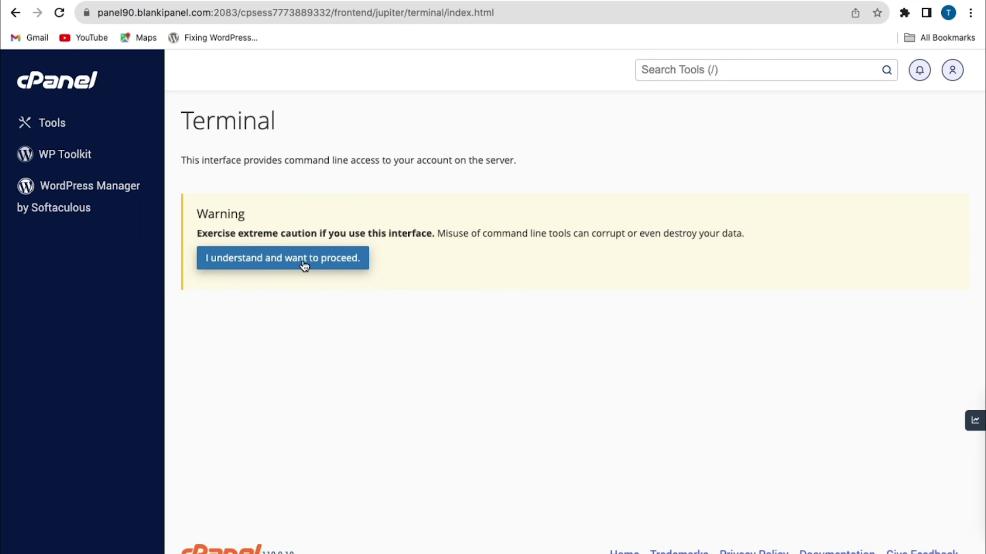
# Confirm 'I understand and want to proceed.' to start the account's shell prompt
pyautogui.click(304, 264)
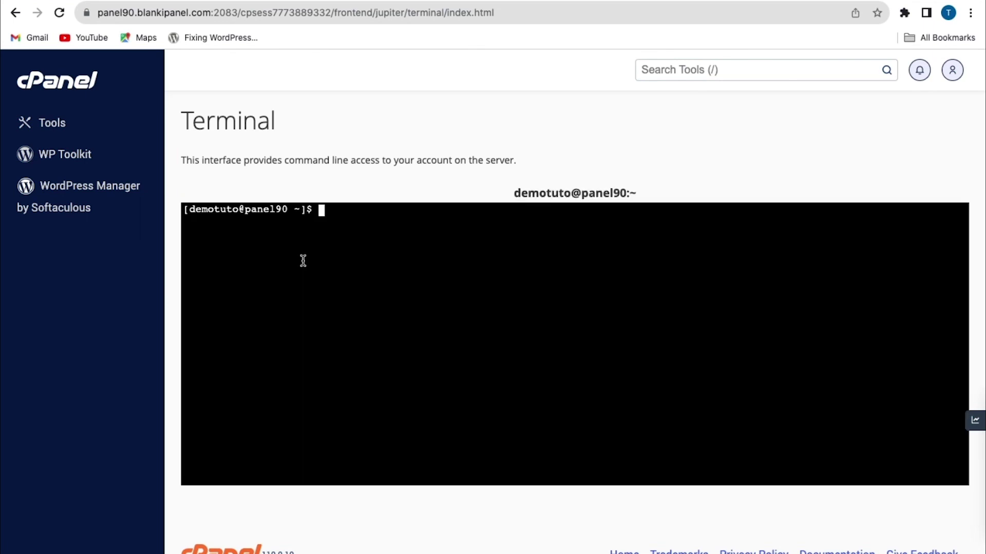